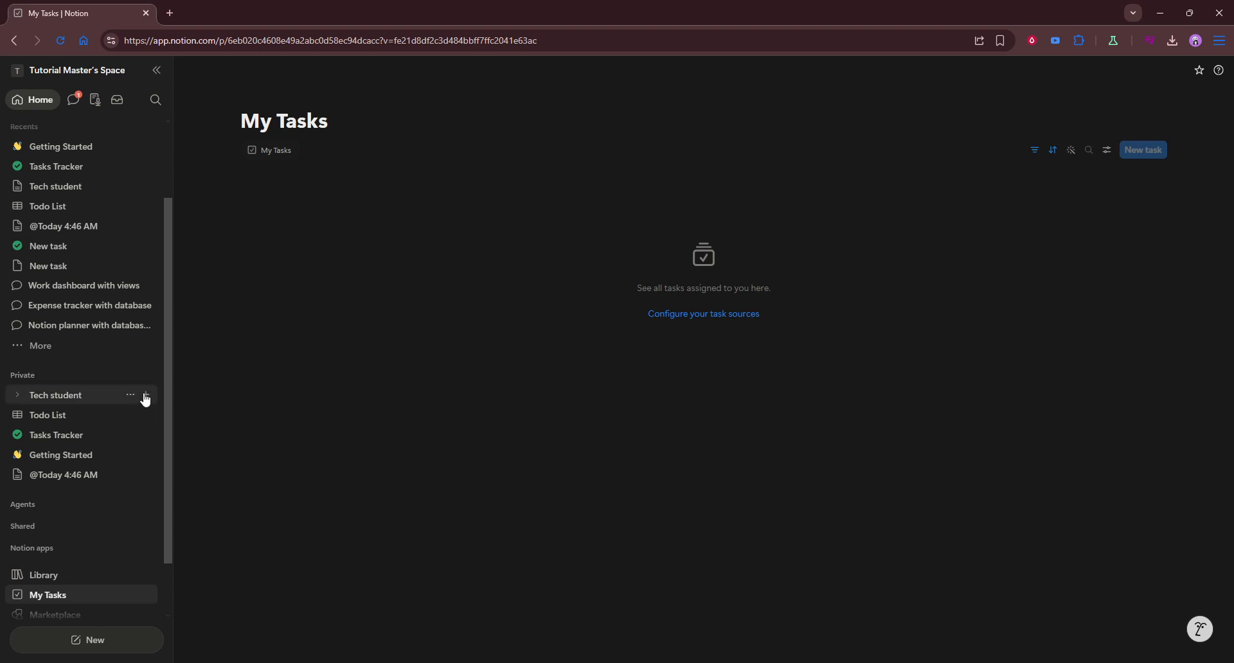
Step: Create a new page in the Private section and title it "Client Portal"
{"action": "scroll", "coordinate": [141, 411], "scroll_direction": "down", "scroll_amount": 1}
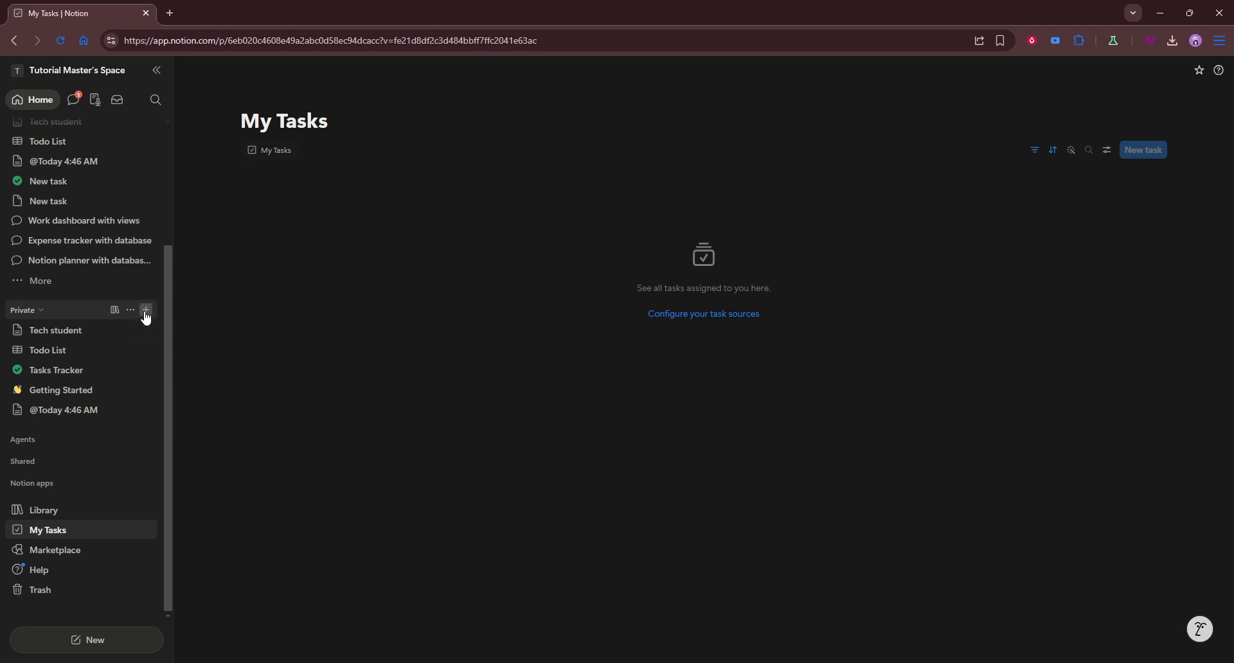
{"action": "left_click", "coordinate": [146, 310]}
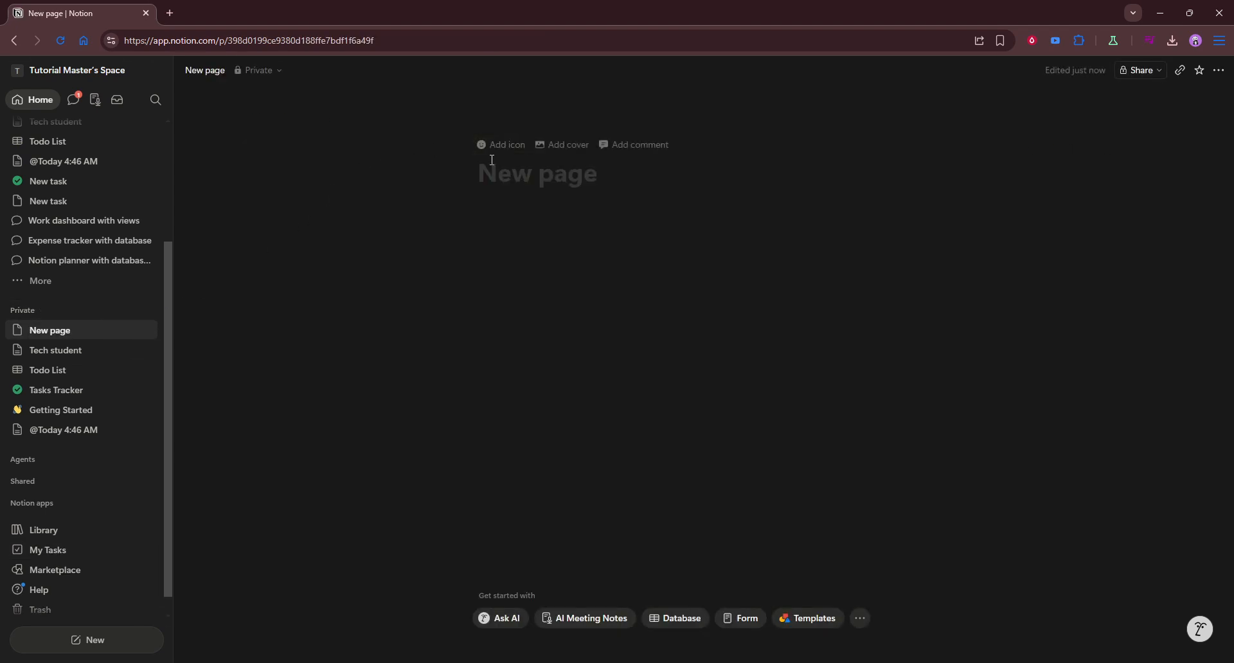
{"action": "left_click", "coordinate": [485, 169]}
{"action": "type", "text": "C"}
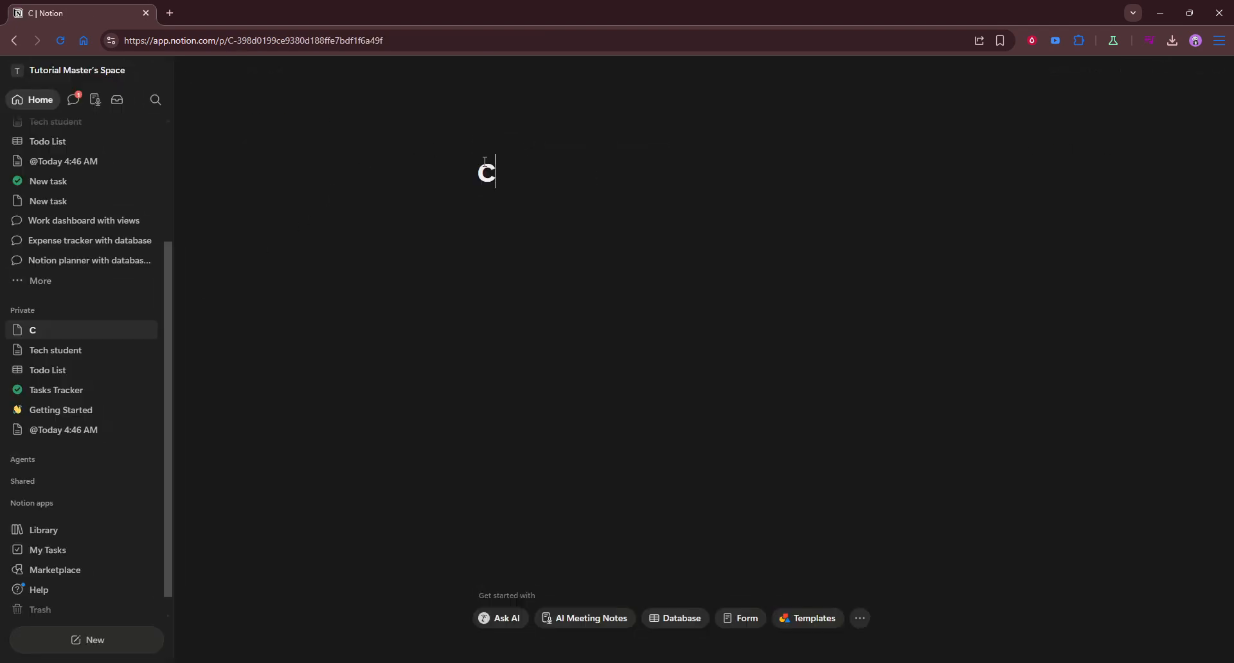
{"action": "type", "text": "lient P"}
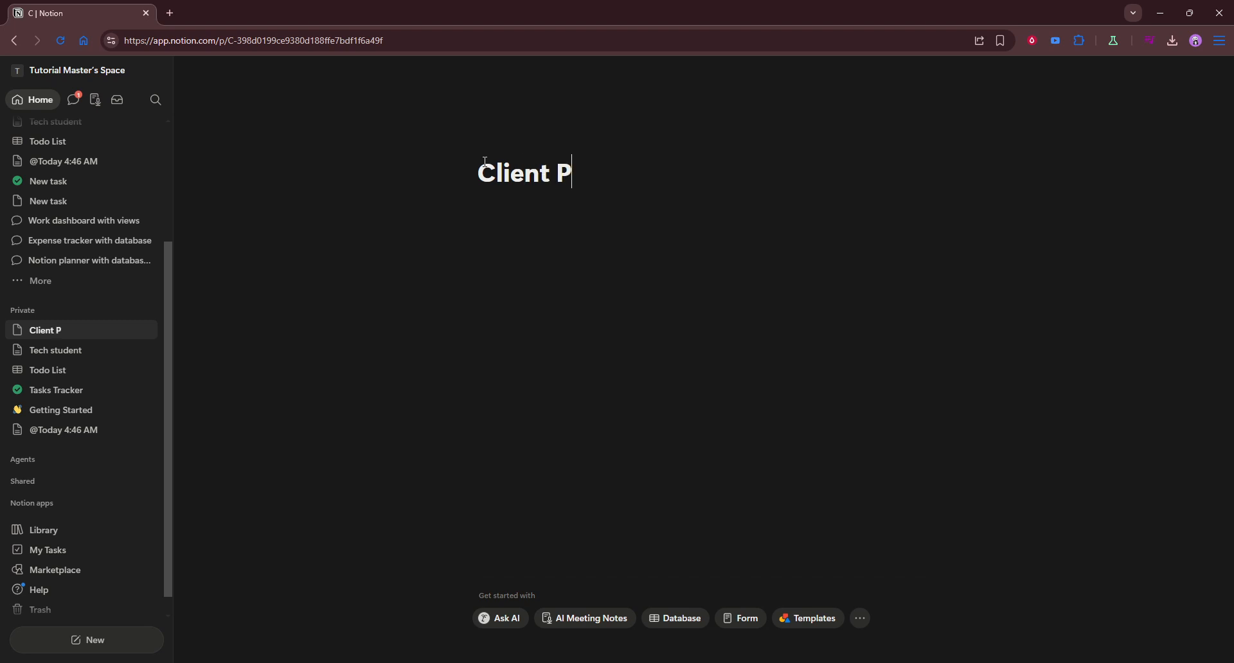
{"action": "type", "text": "ortal"}
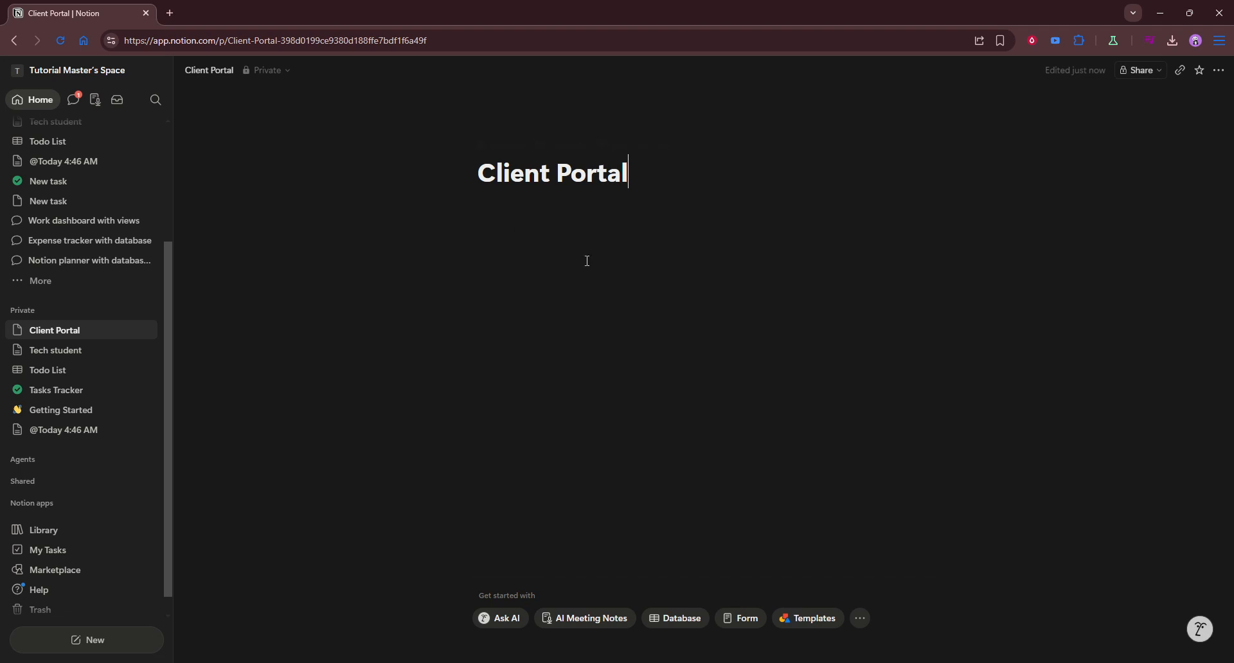
{"action": "key", "text": "Return"}
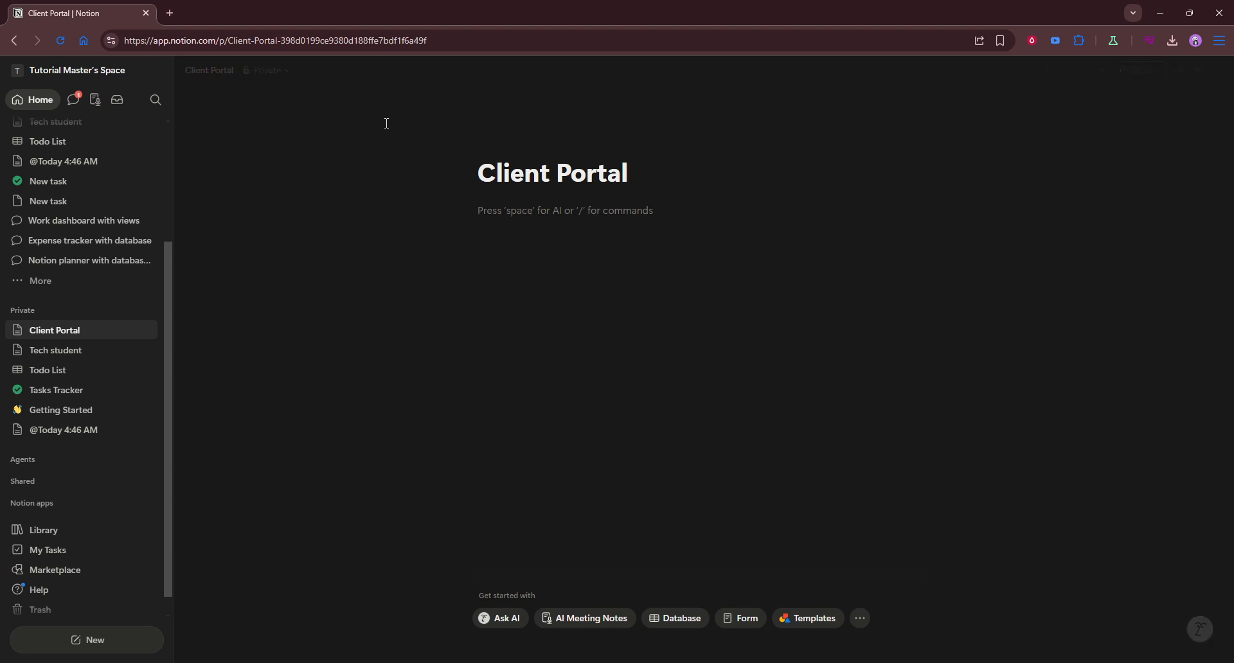
Step: Add the text line "Client: Sample 1" beneath the page title
{"action": "type", "text": "ClientL:"}
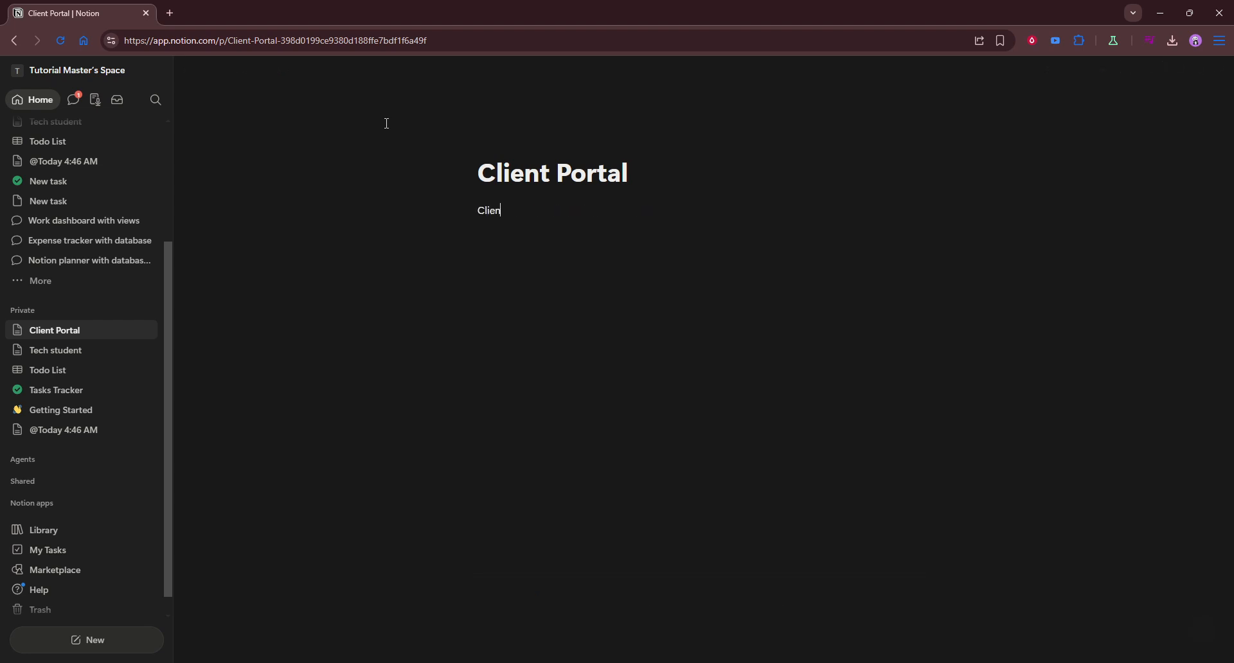
{"action": "key", "text": "BackSpace"}
{"action": "key", "text": "BackSpace"}
{"action": "type", "text": ": SAmpl"}
{"action": "key", "text": "BackSpace"}
{"action": "key", "text": "BackSpace"}
{"action": "key", "text": "BackSpace"}
{"action": "key", "text": "BackSpace"}
{"action": "type", "text": "ample 1"}
{"action": "key", "text": "Return"}
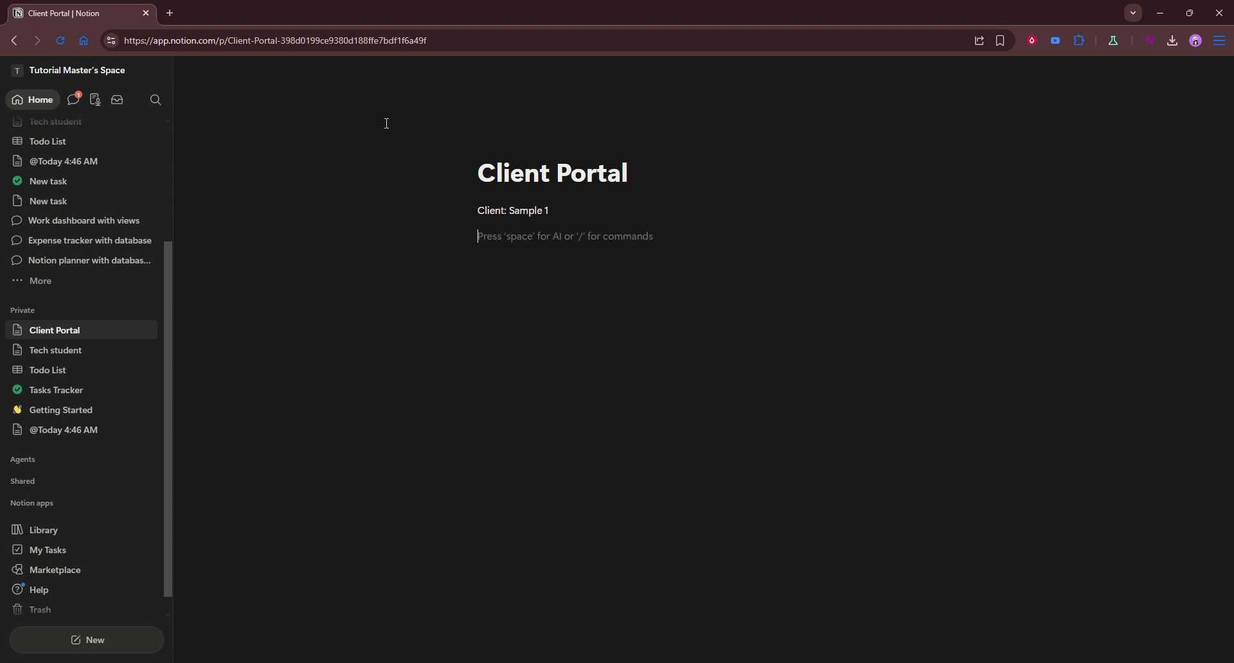
Step: Insert an inline database below the client line and dismiss its data source setup
{"action": "type", "text": "/data"}
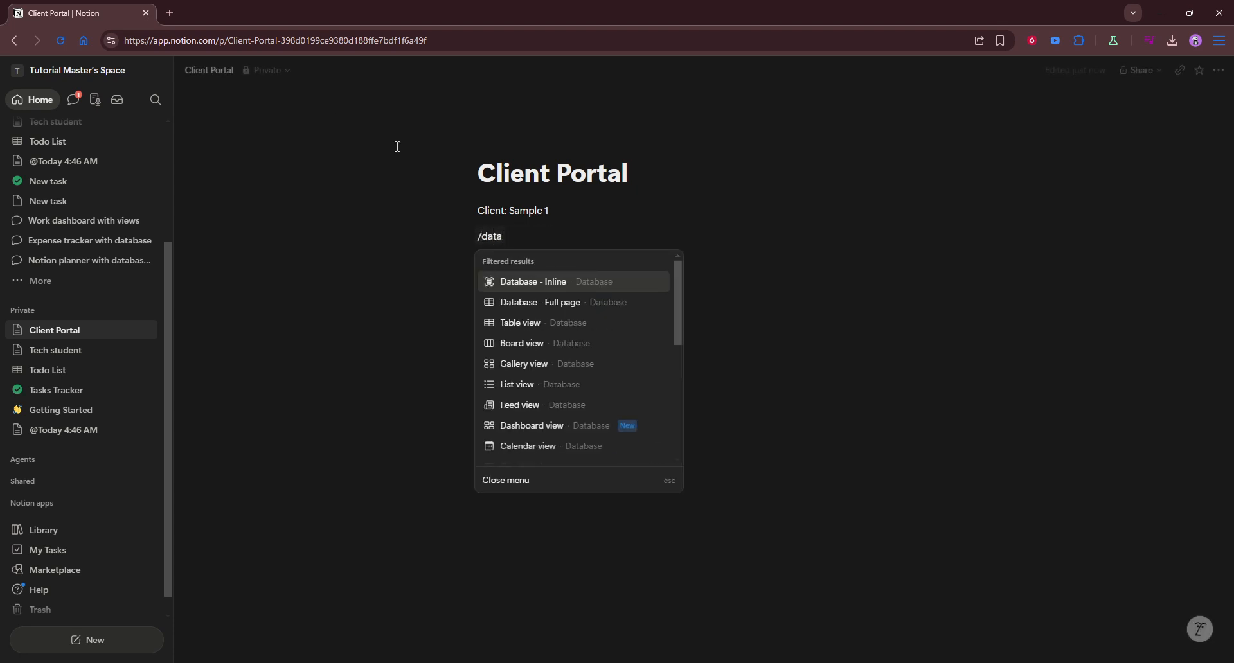
{"action": "left_click", "coordinate": [533, 287]}
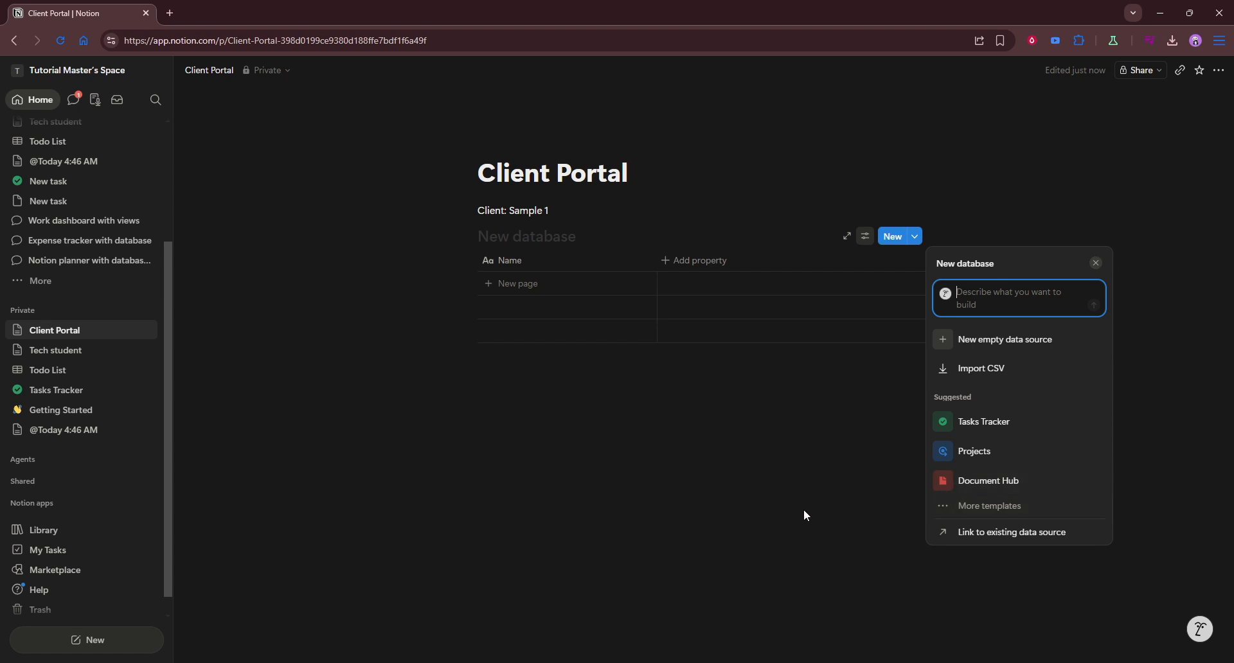
{"action": "left_click", "coordinate": [734, 488]}
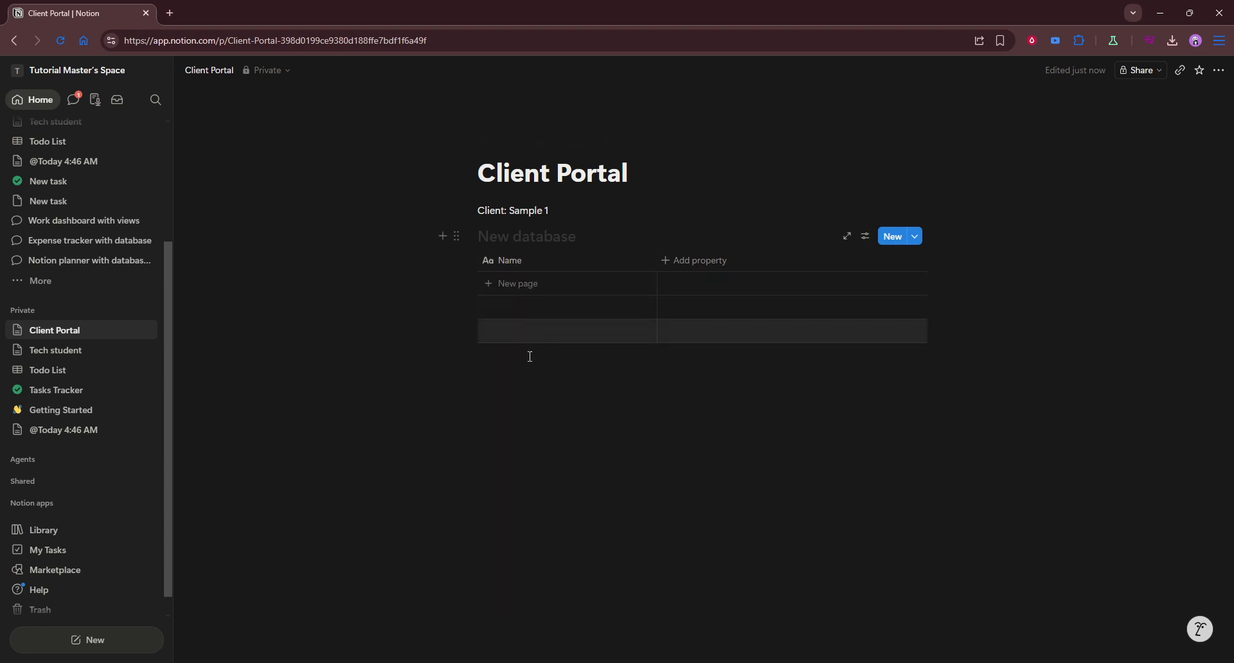
Step: Insert a second inline database below the first one and title it "Task Tracker"
{"action": "left_click", "coordinate": [544, 385]}
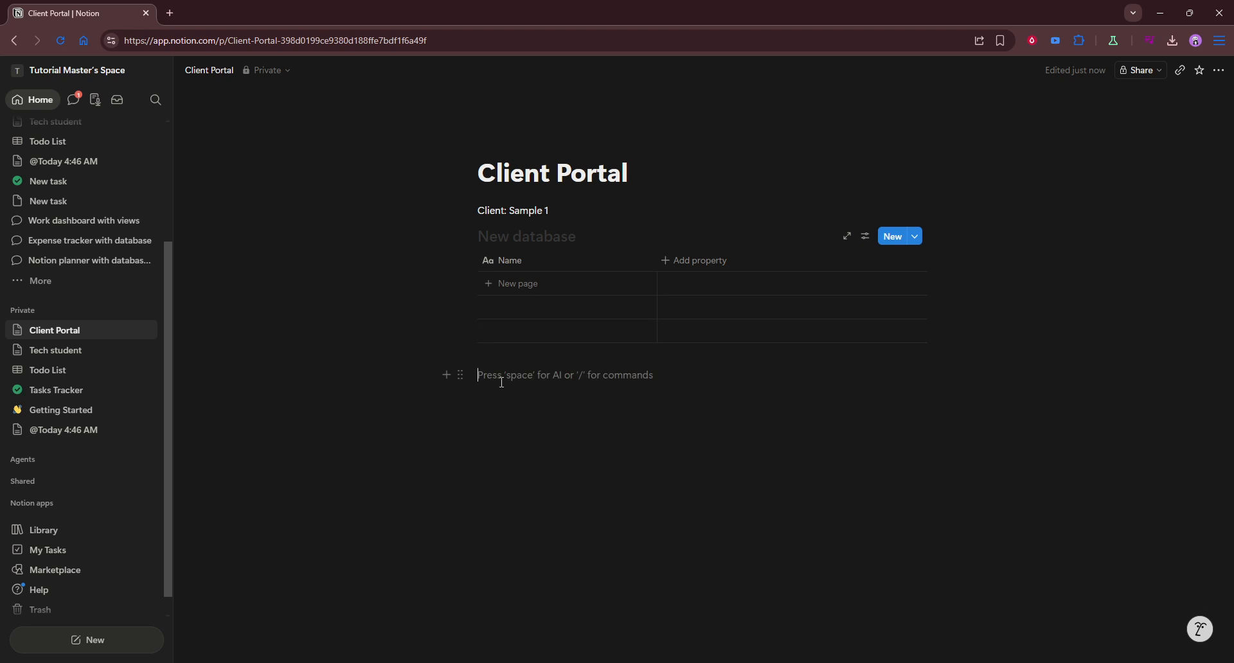
{"action": "type", "text": "/data"}
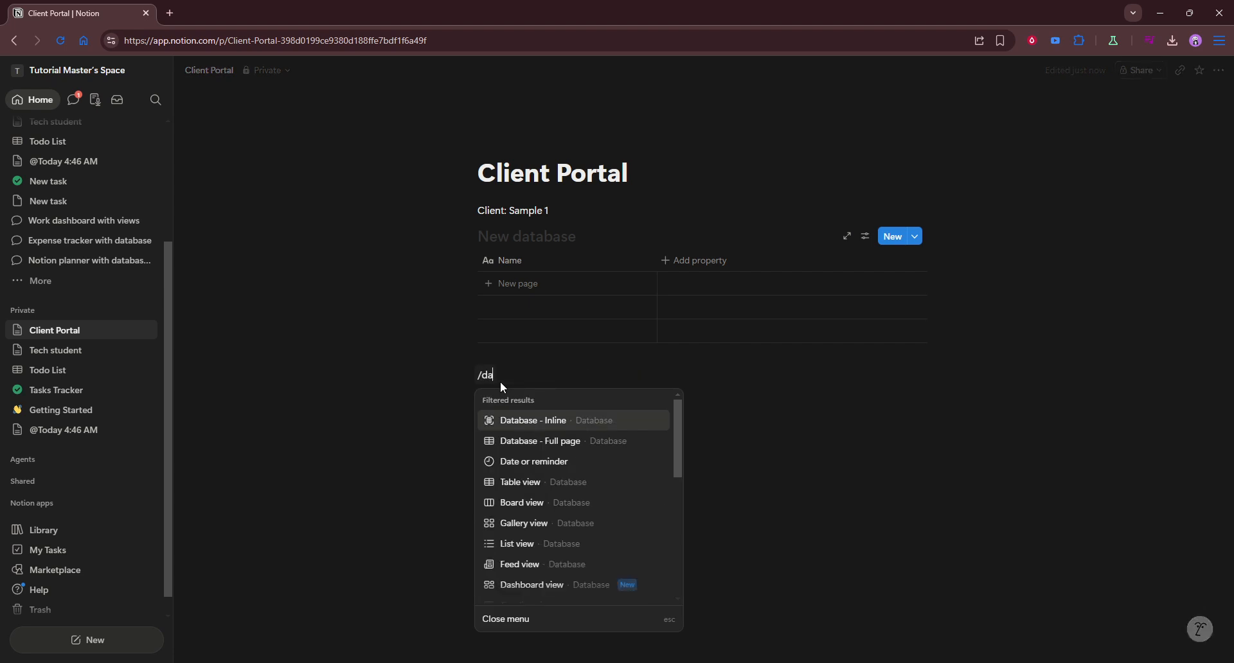
{"action": "left_click", "coordinate": [586, 419]}
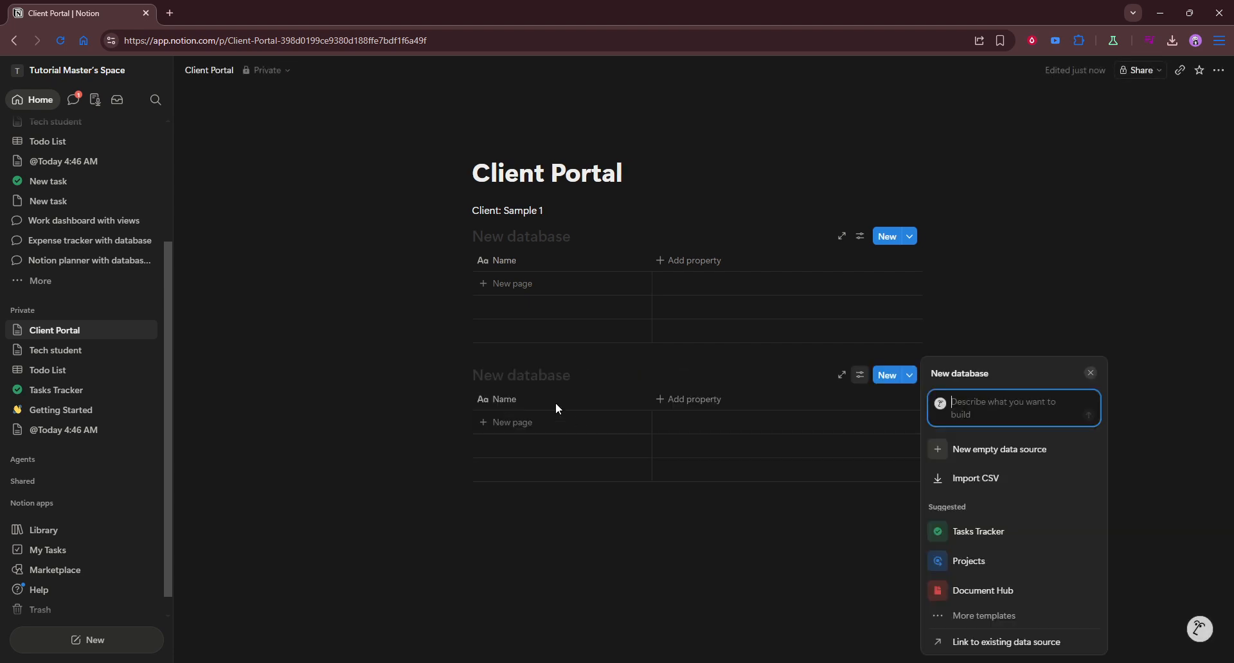
{"action": "left_click", "coordinate": [533, 373]}
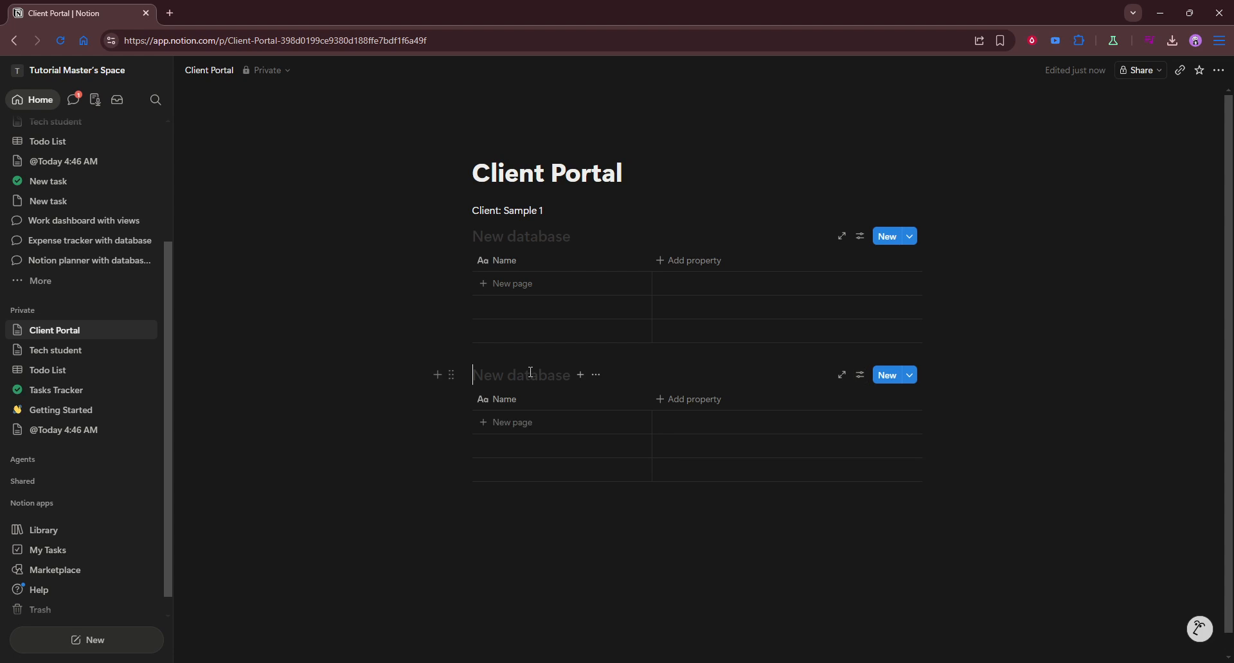
{"action": "type", "text": "Task T"}
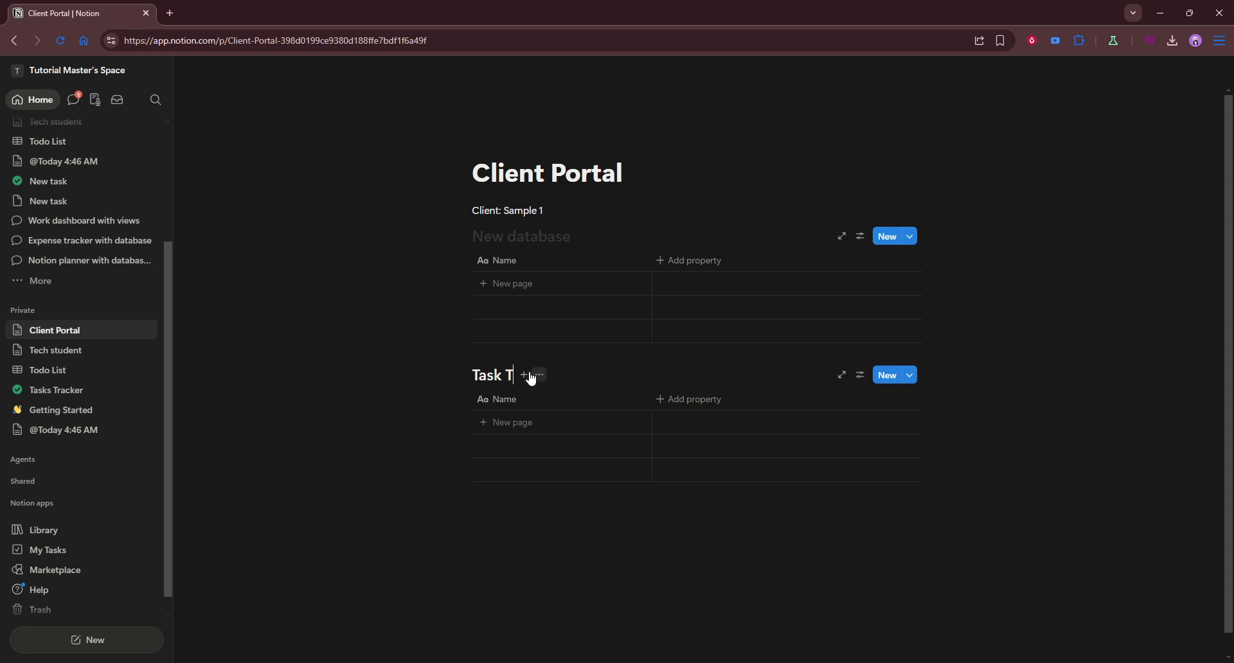
{"action": "type", "text": "racker"}
{"action": "left_click", "coordinate": [544, 536]}
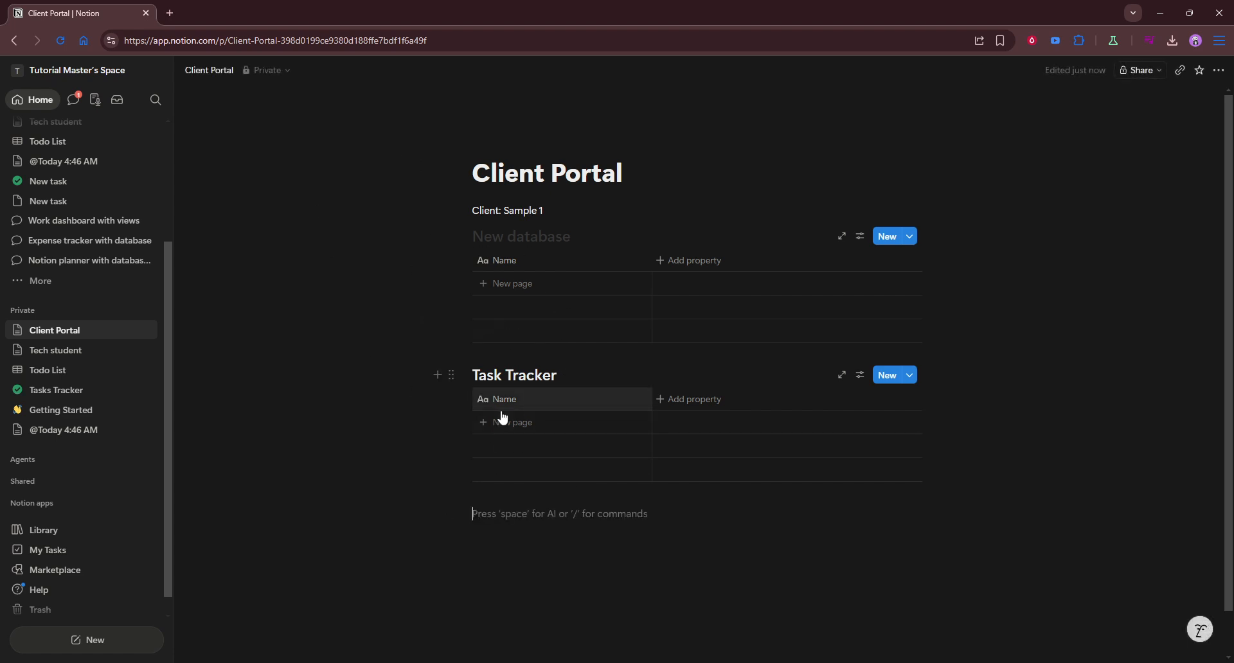
Step: Add a Status property and a Person property to the Task Tracker database
{"action": "left_click", "coordinate": [687, 408]}
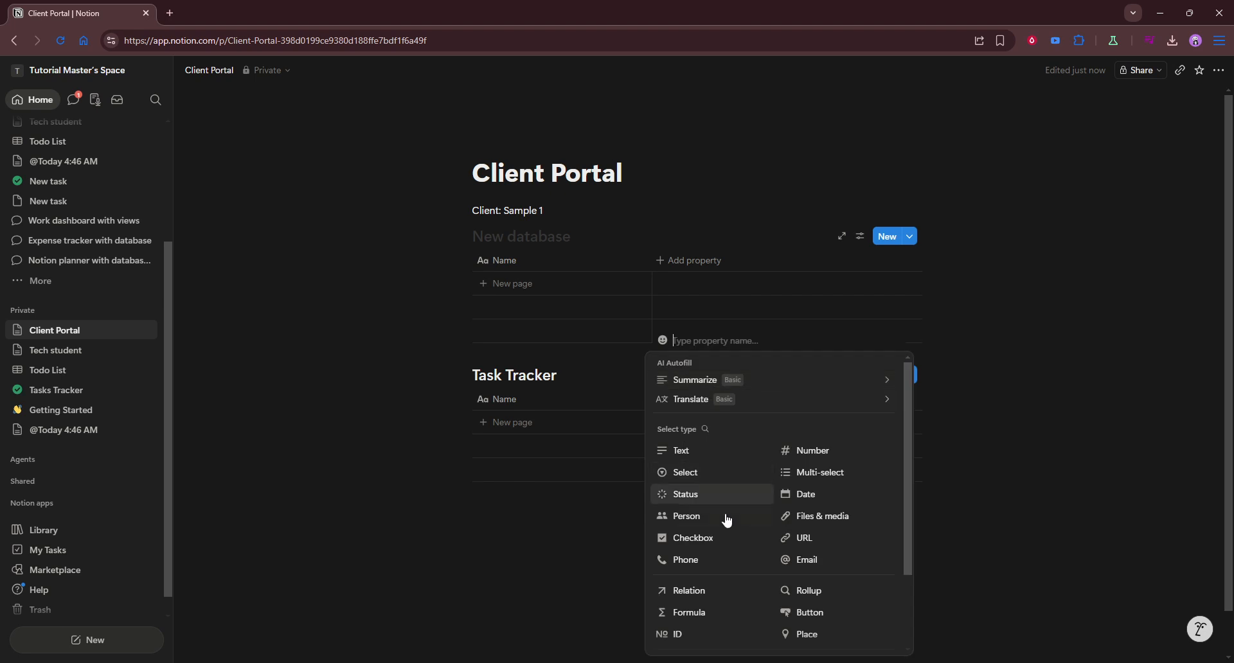
{"action": "left_click", "coordinate": [689, 500]}
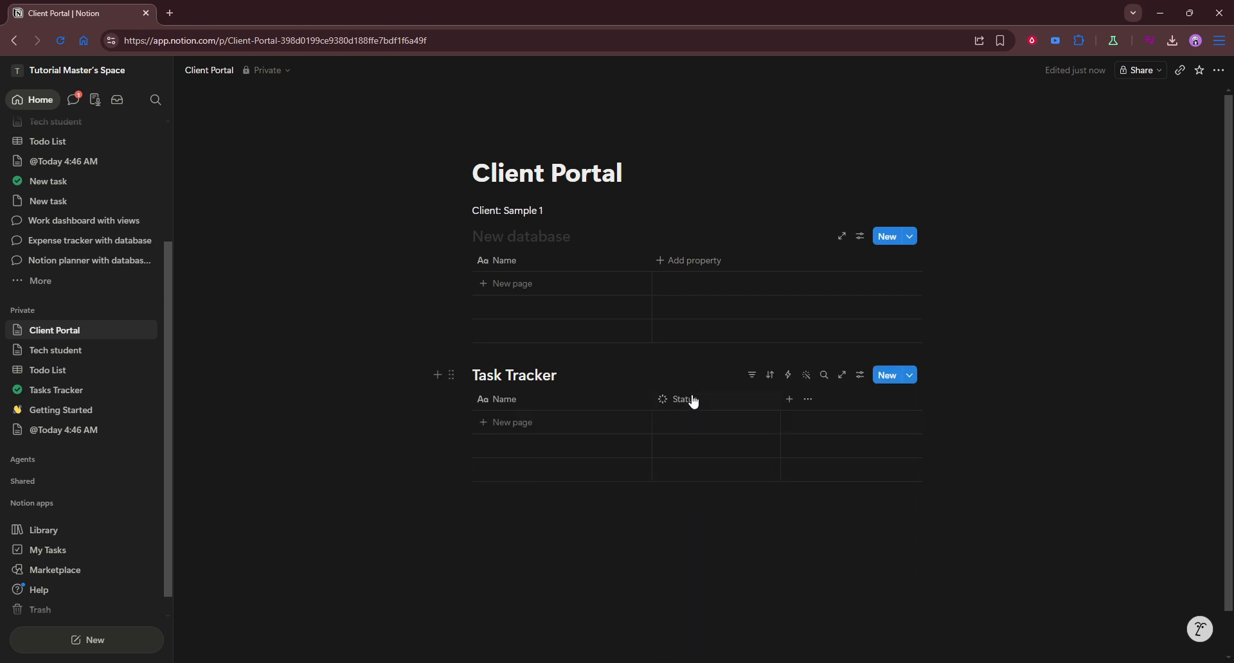
{"action": "left_click", "coordinate": [789, 400]}
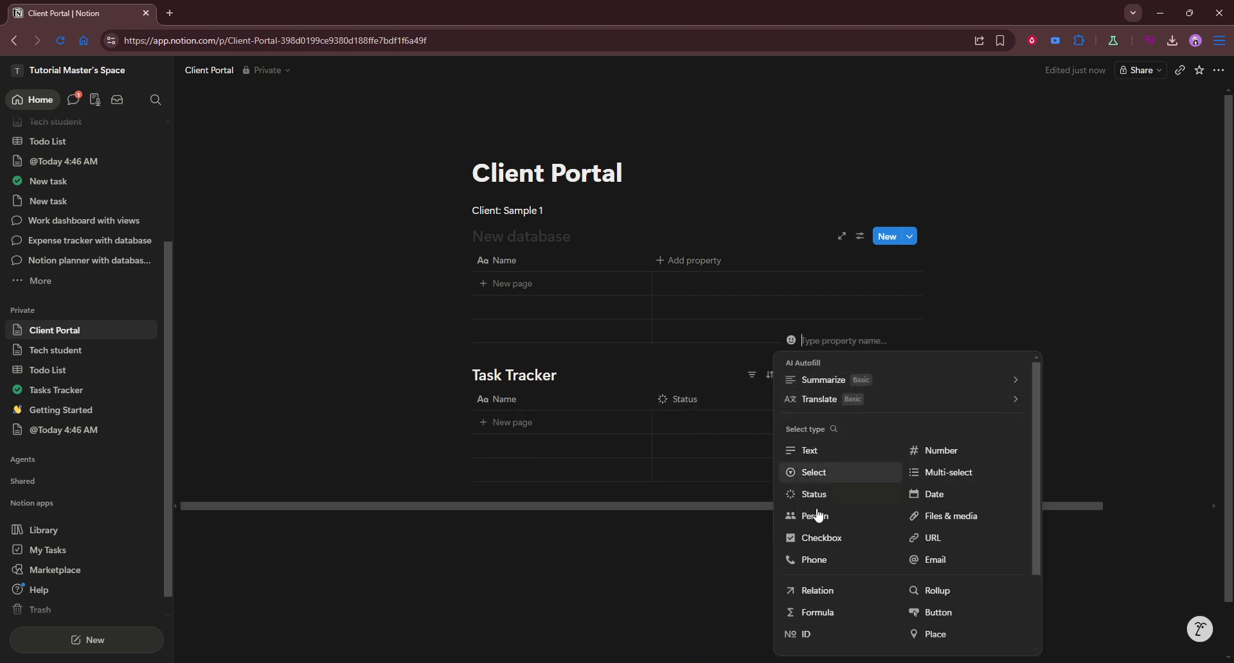
{"action": "left_click", "coordinate": [843, 520]}
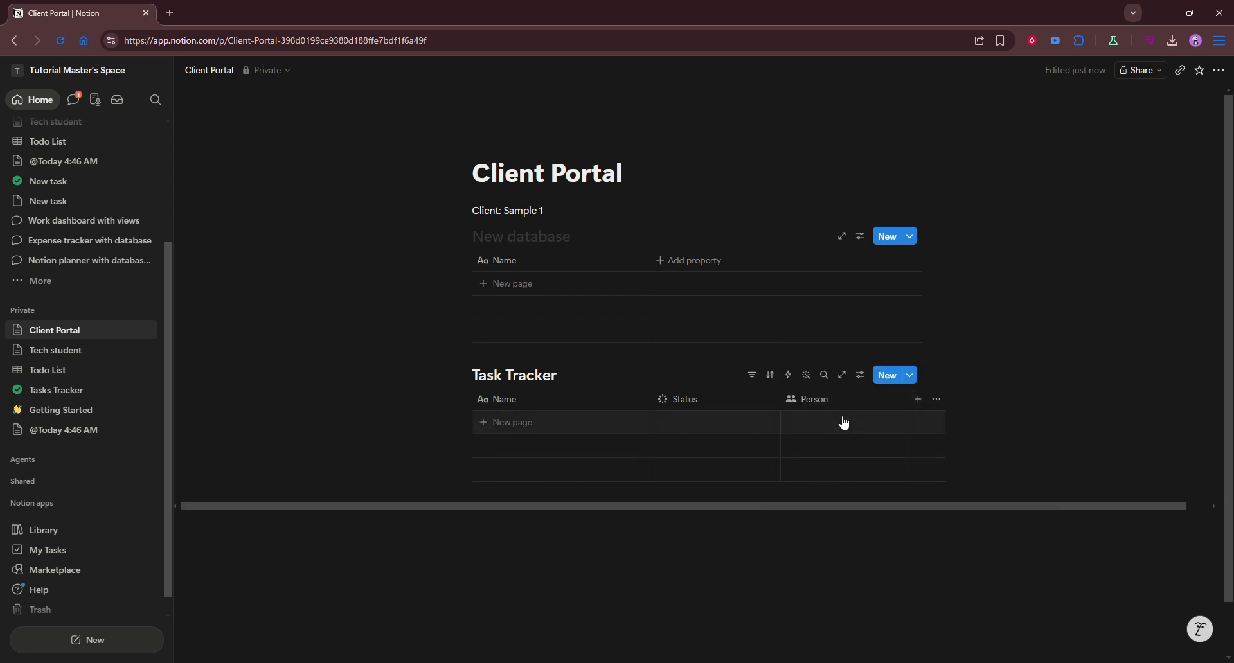
Step: Add a Date property after the Person property in the Task Tracker database
{"action": "left_click", "coordinate": [919, 403]}
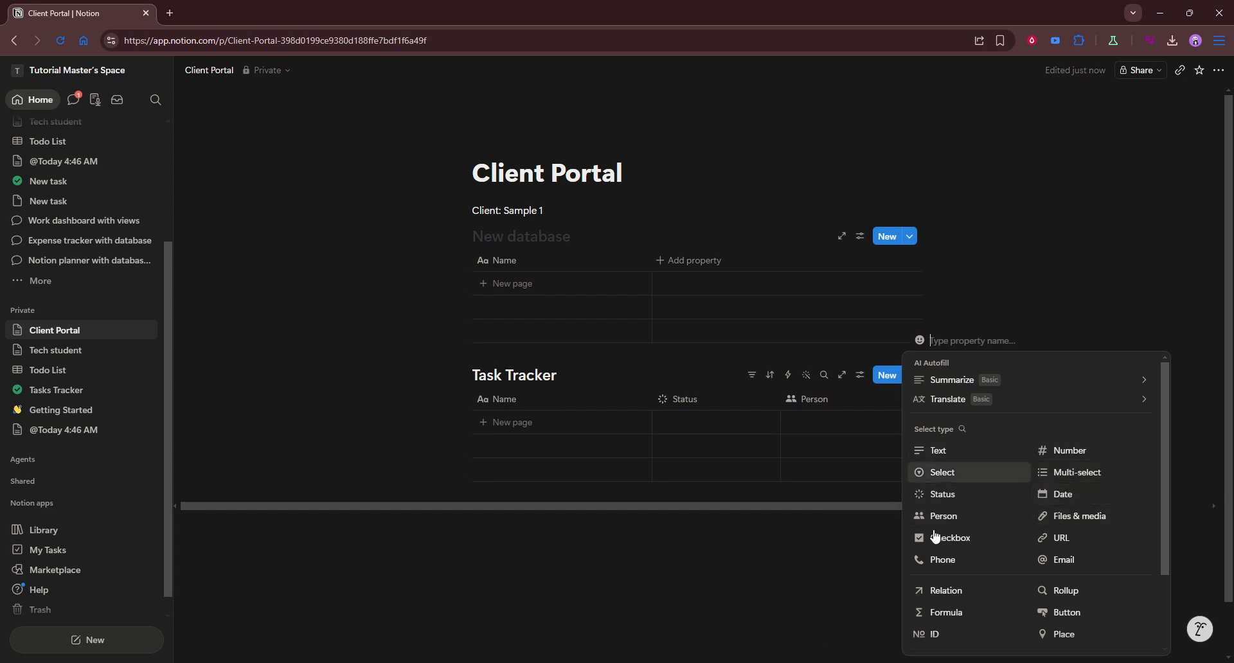
{"action": "left_click", "coordinate": [811, 582]}
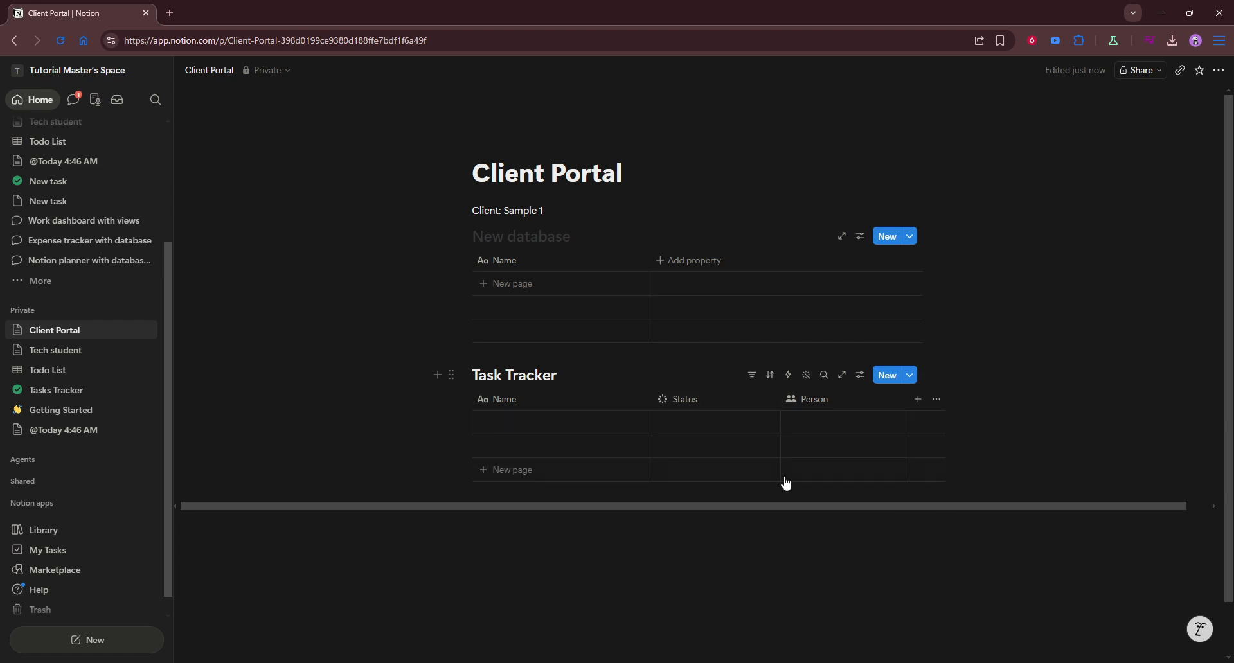
{"action": "left_click", "coordinate": [920, 399]}
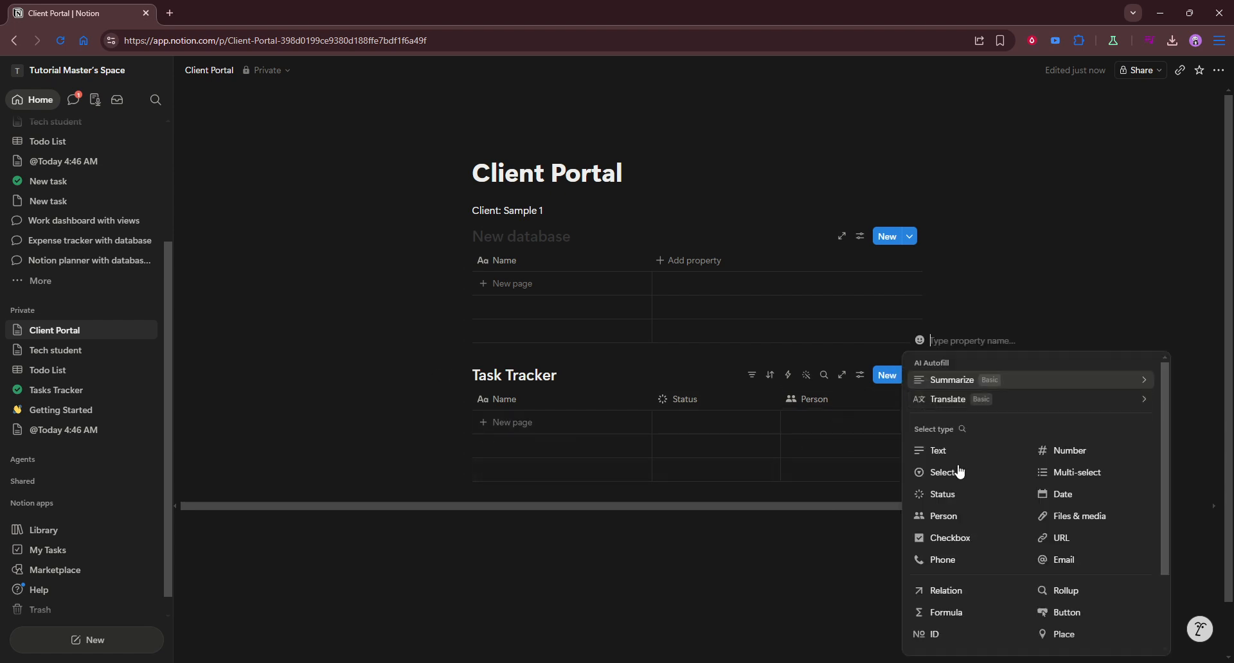
{"action": "left_click", "coordinate": [1054, 494]}
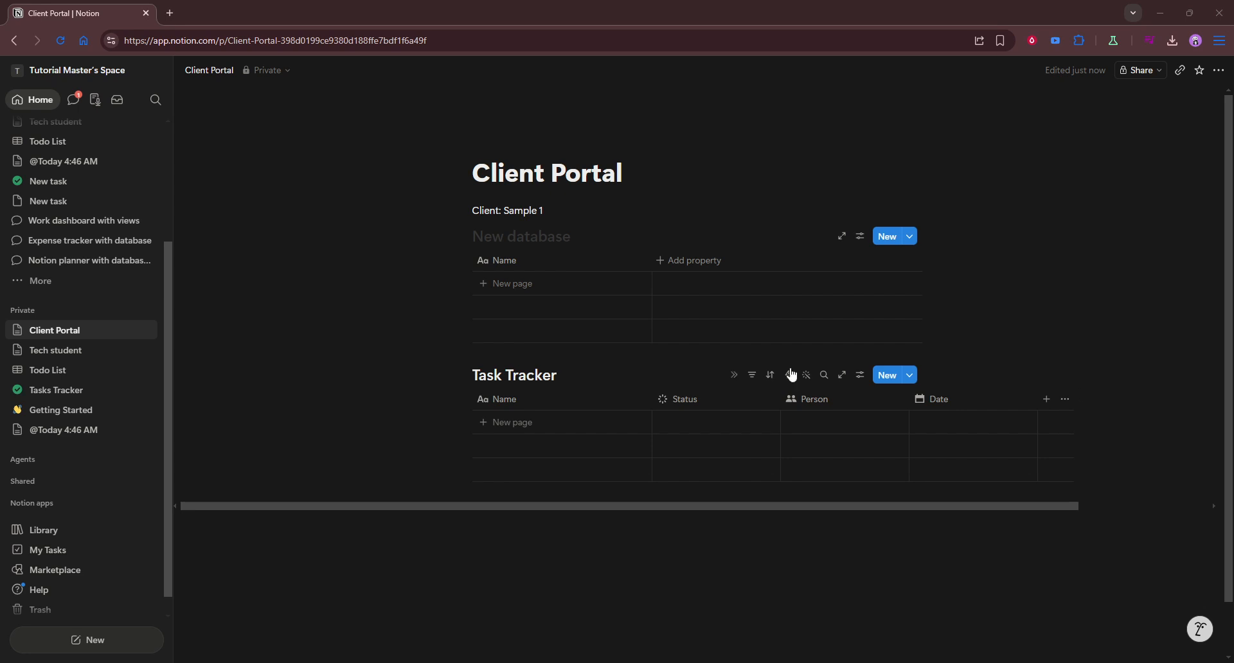
Step: Copy the link to the Client Portal page
{"action": "scroll", "coordinate": [664, 378], "scroll_direction": "down", "scroll_amount": 2}
{"action": "scroll", "coordinate": [885, 328], "scroll_direction": "up", "scroll_amount": 2}
{"action": "left_click", "coordinate": [1179, 70]}
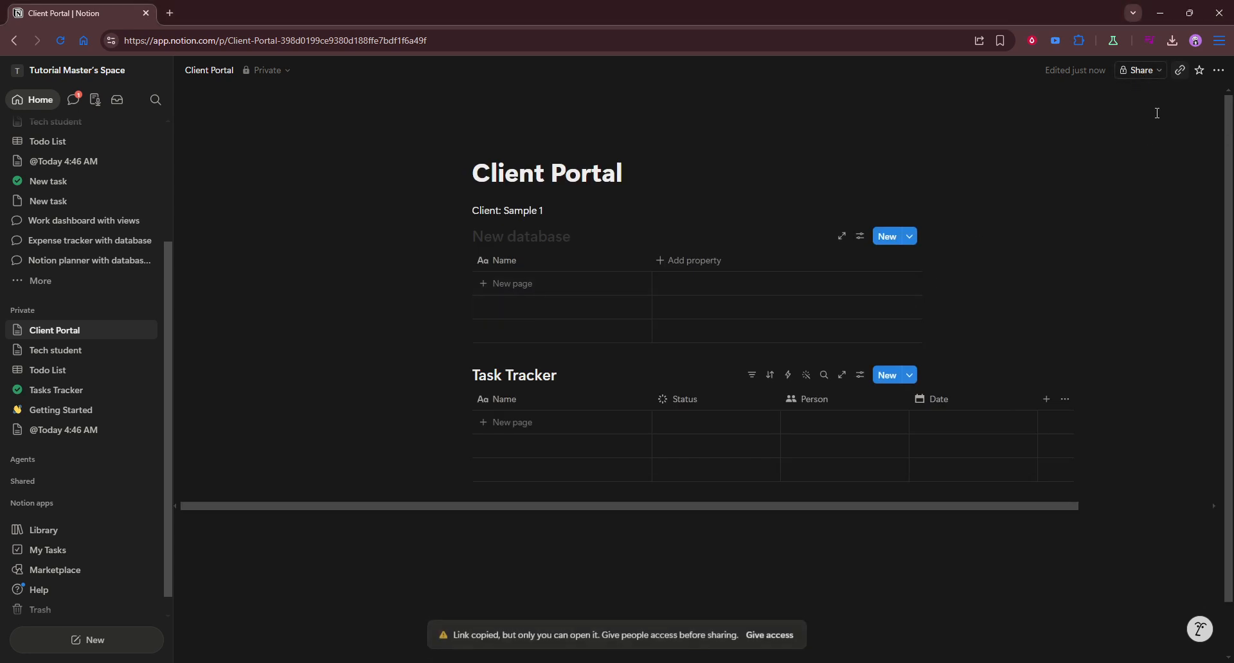